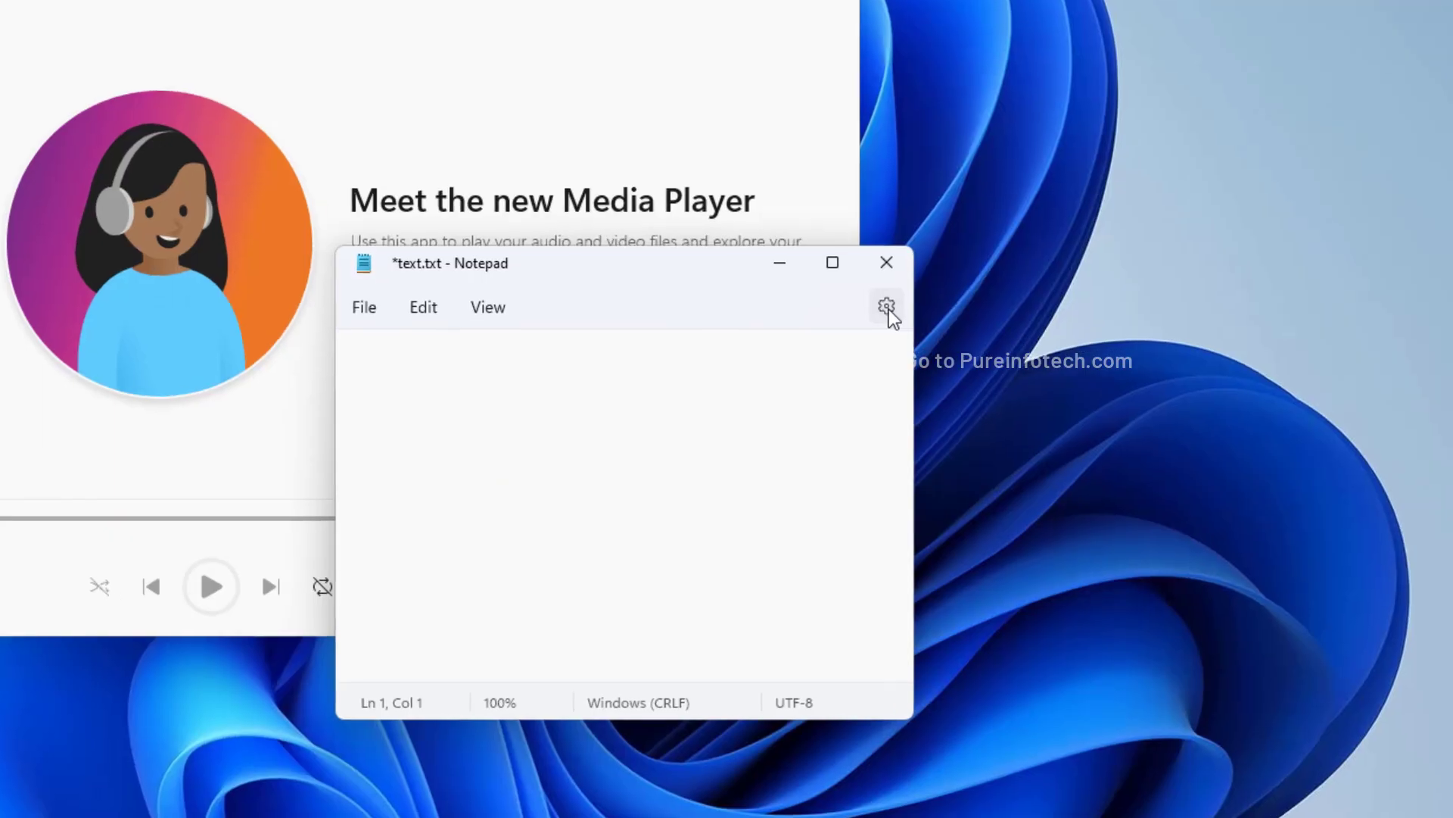
# View Notepad's settings gear spin, then bring Media Player's home page in front of Notepad
pyautogui.click(887, 307)
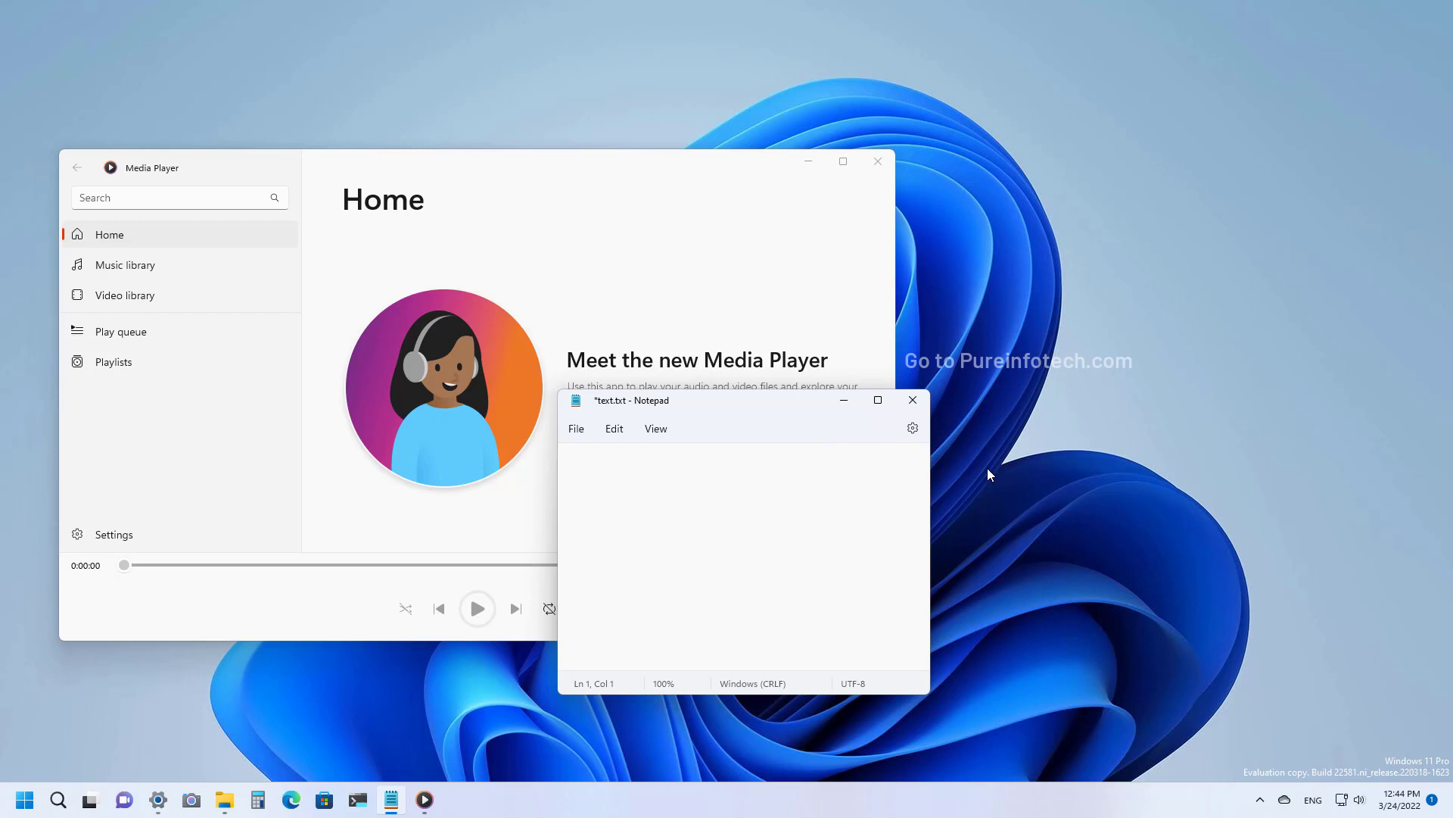
pyautogui.click(513, 171)
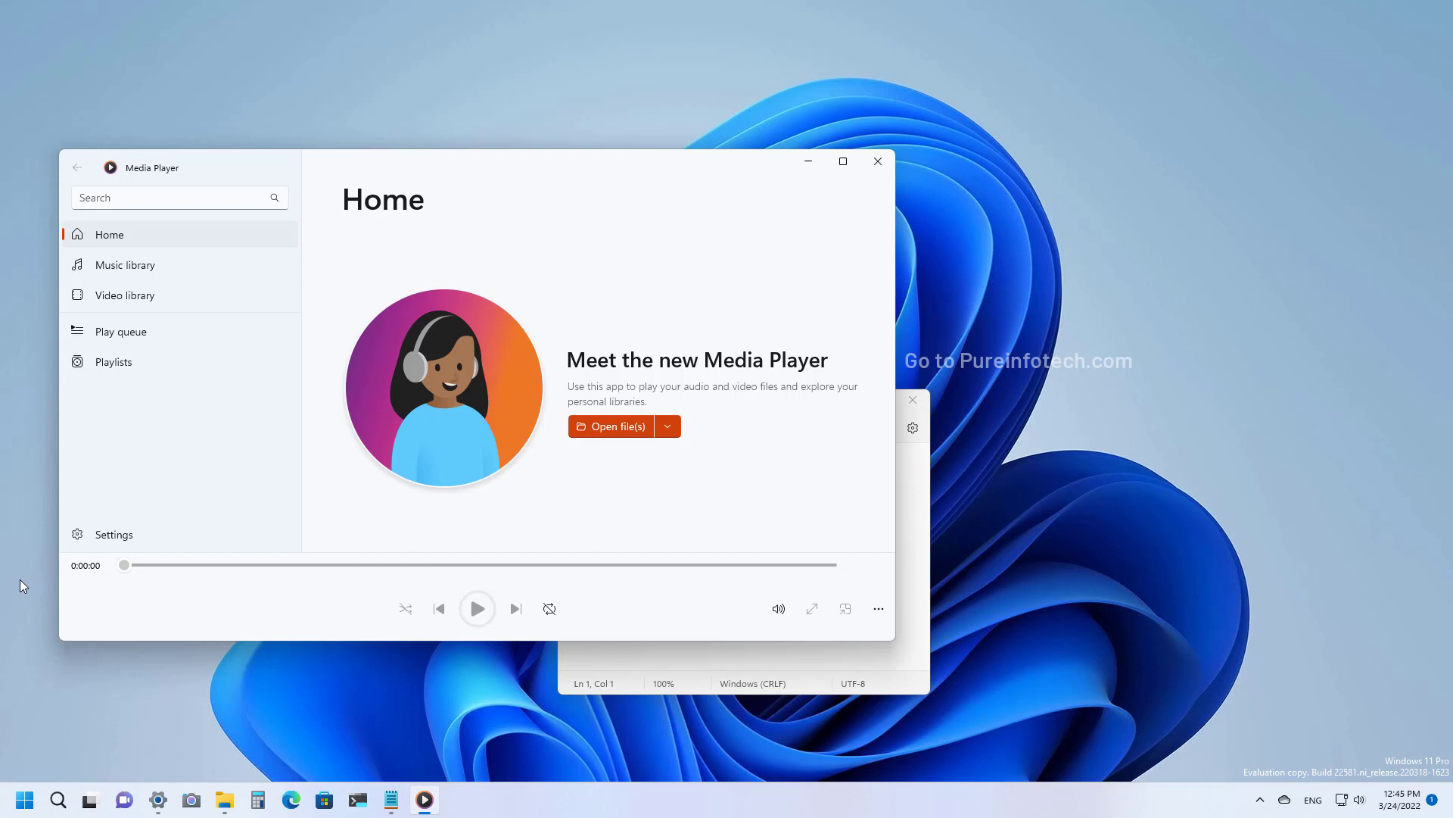
# Launch Task Manager from the Start button's Win+X system tools menu
pyautogui.rightClick(25, 799)
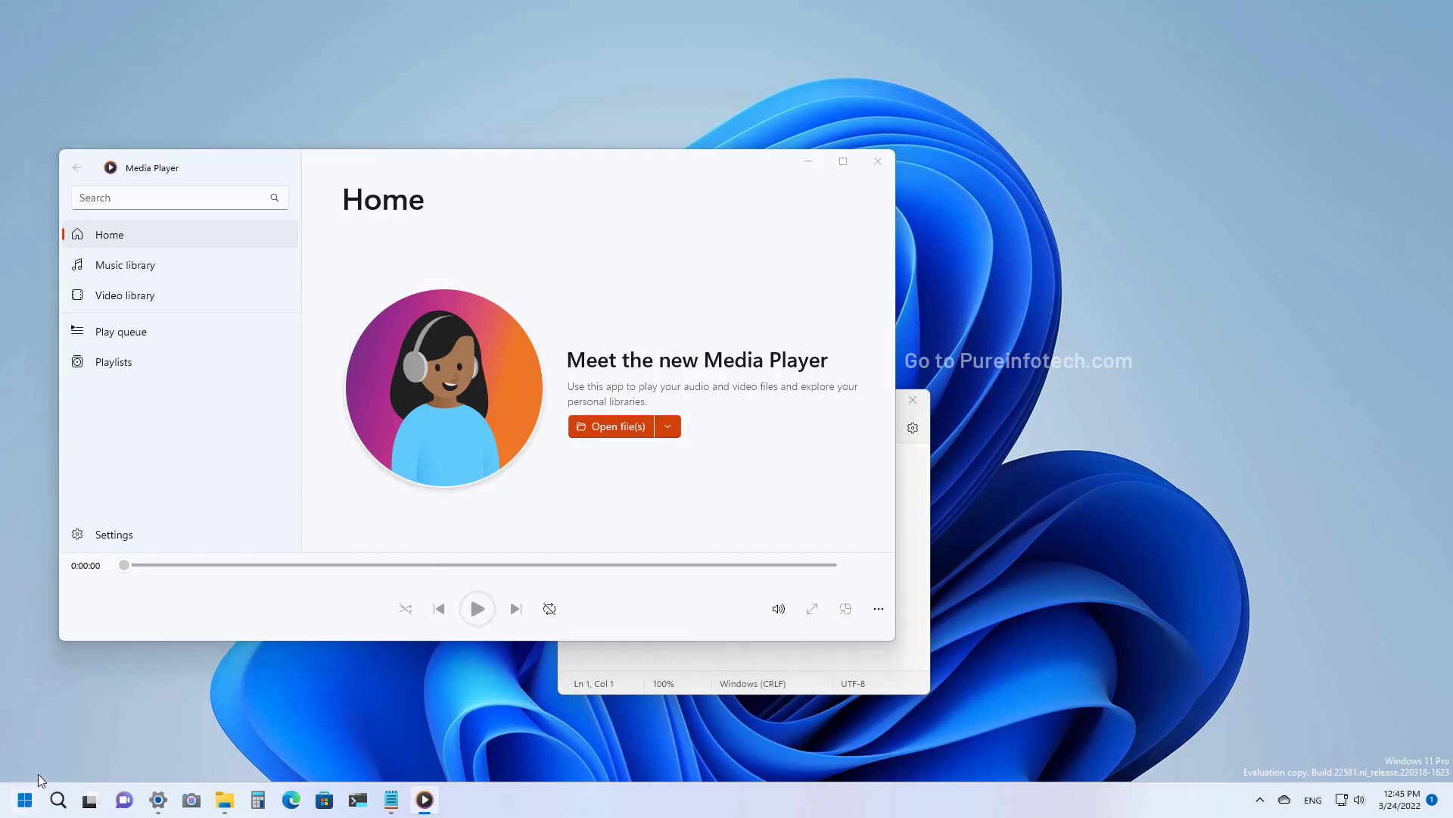
pyautogui.click(54, 610)
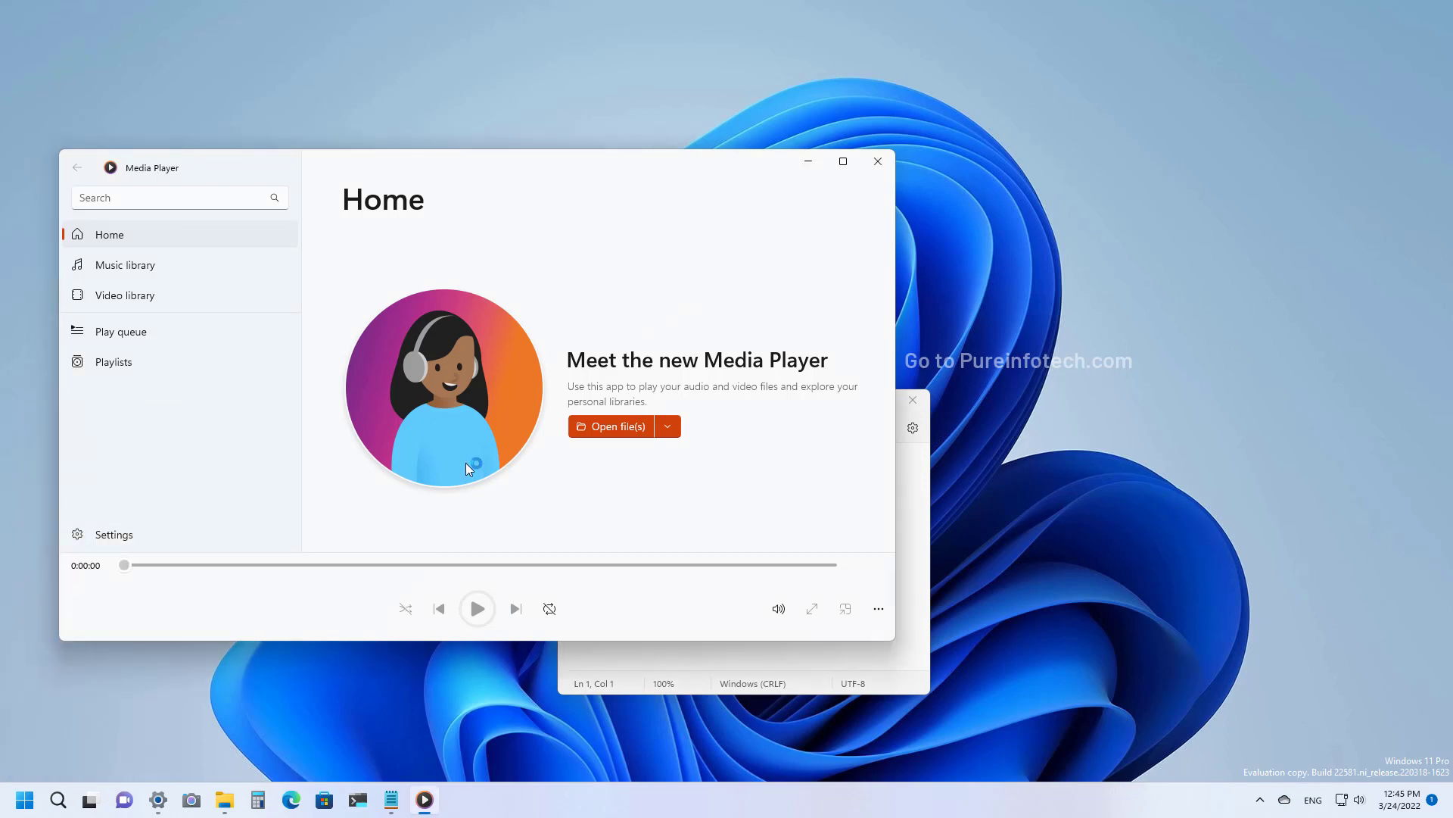